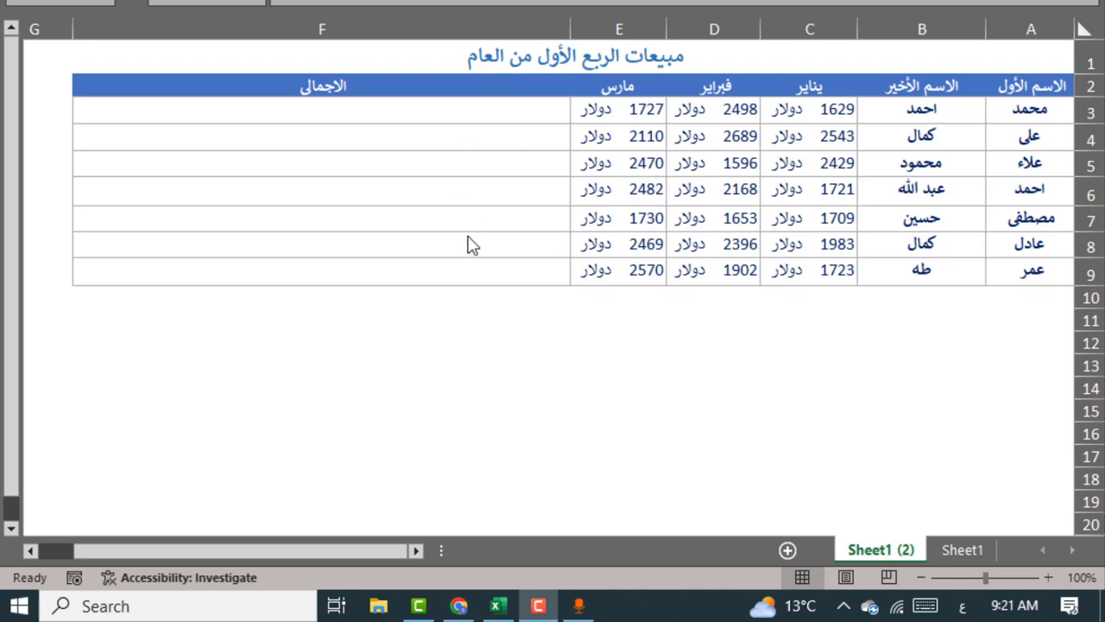
Compare against the finished total sentence on Sheet1, then return to Sheet1 (2).
left_click(976, 553)
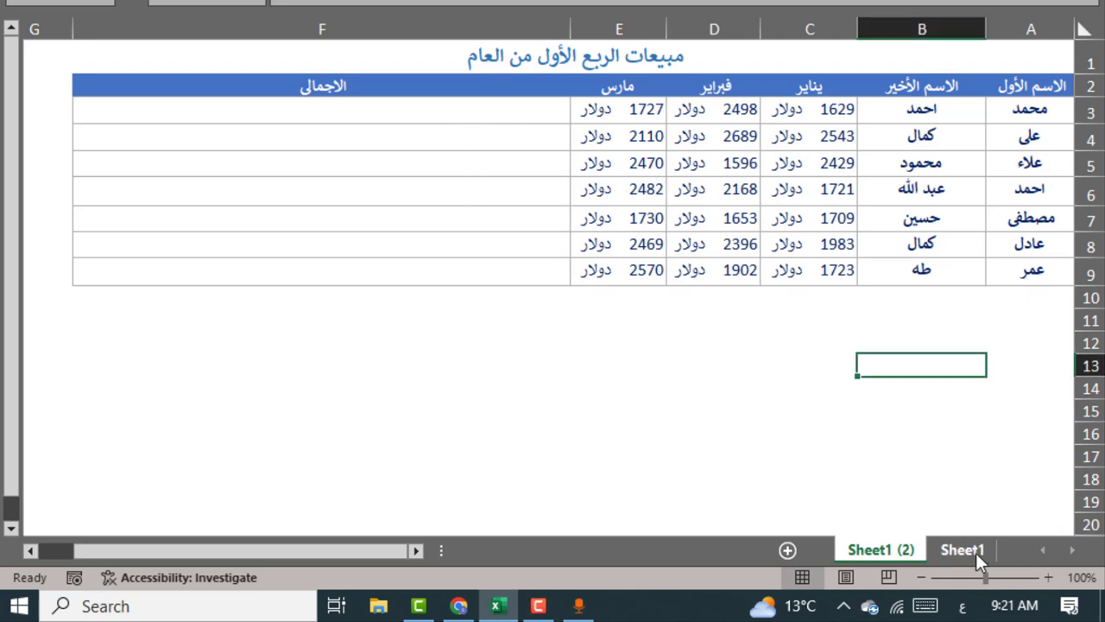
left_click(975, 550)
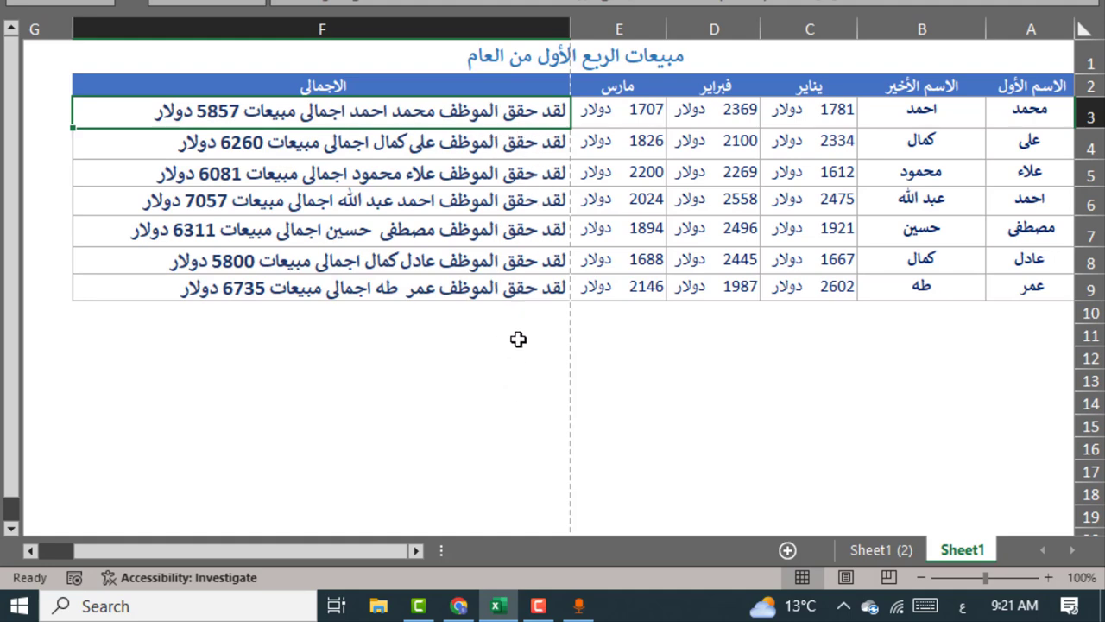
left_click(515, 149)
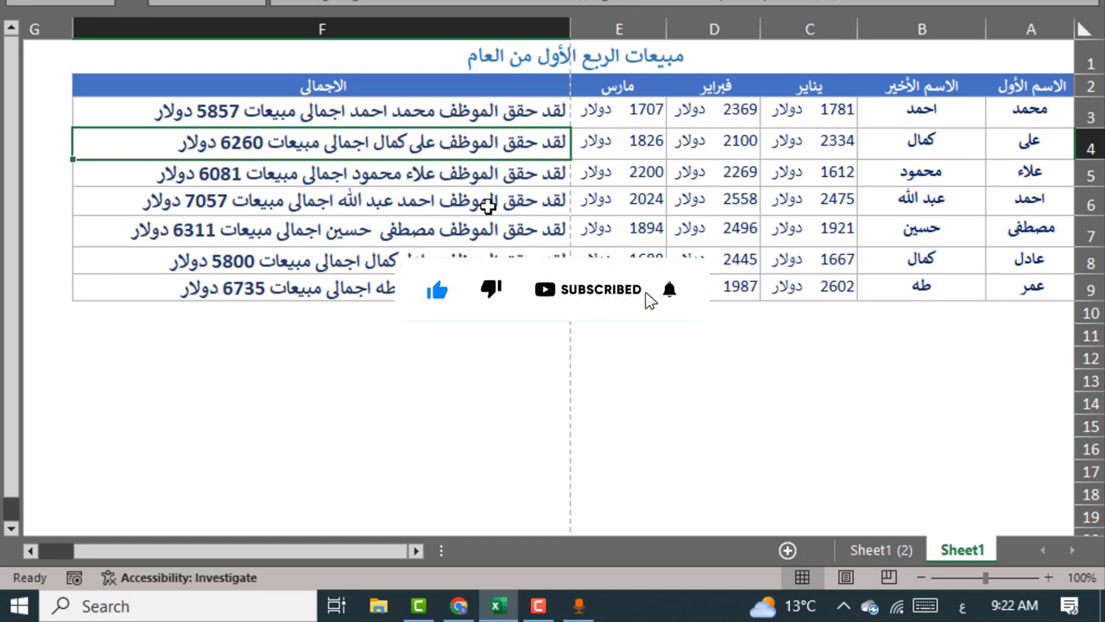
key("ctrl+Page_Down")
left_click(510, 109)
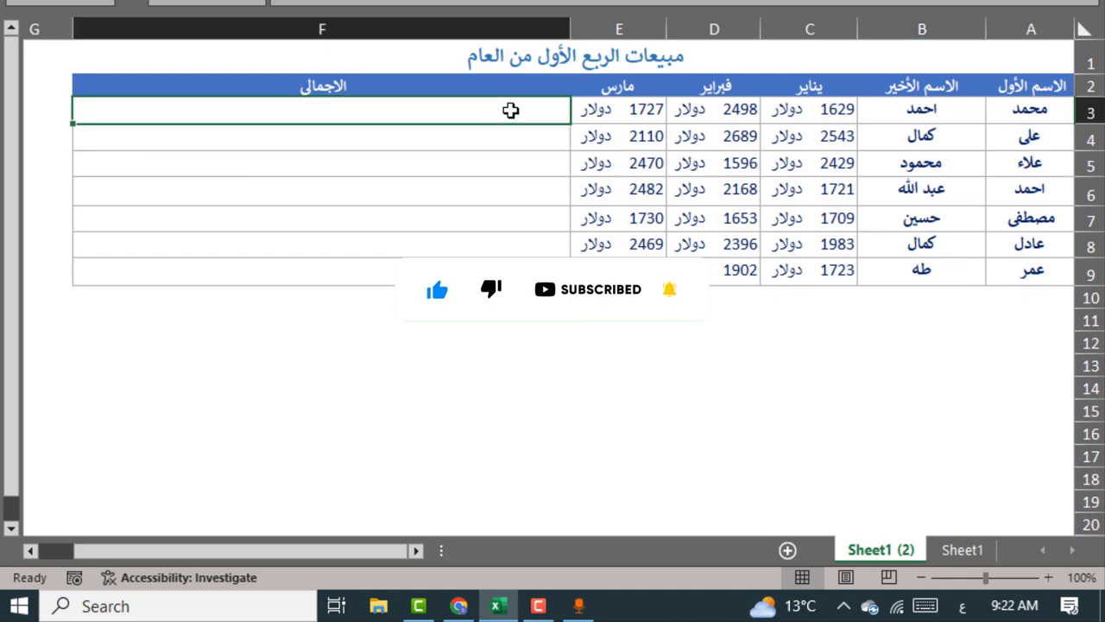
left_click(977, 551)
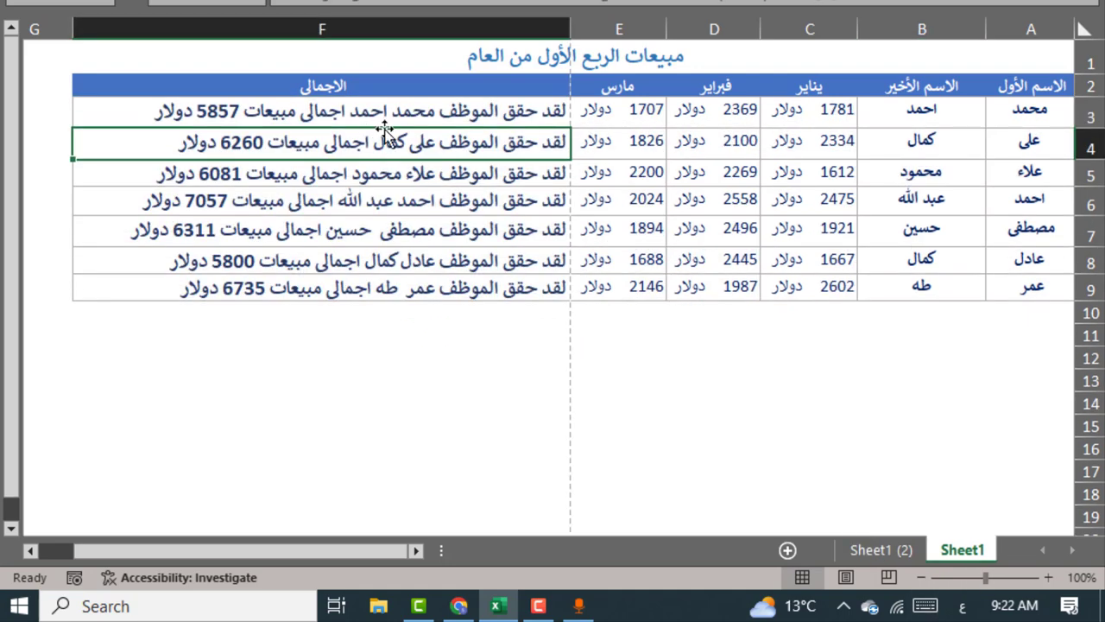
left_click(868, 548)
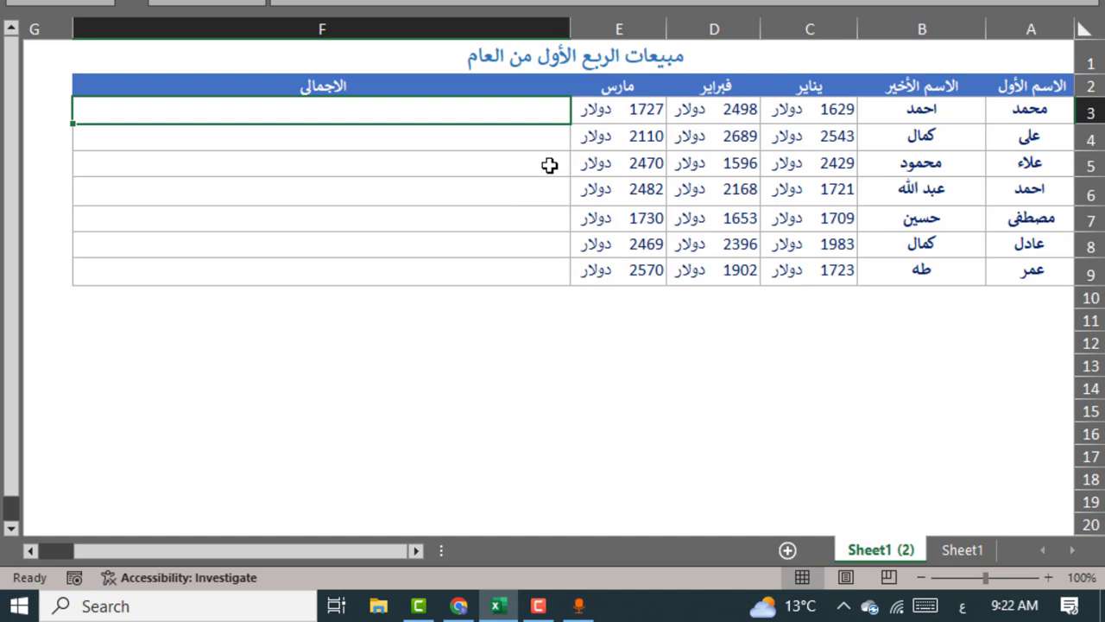
Begin the F3 formula as ="أجمالى مبيعات "&" "&.
type("=")
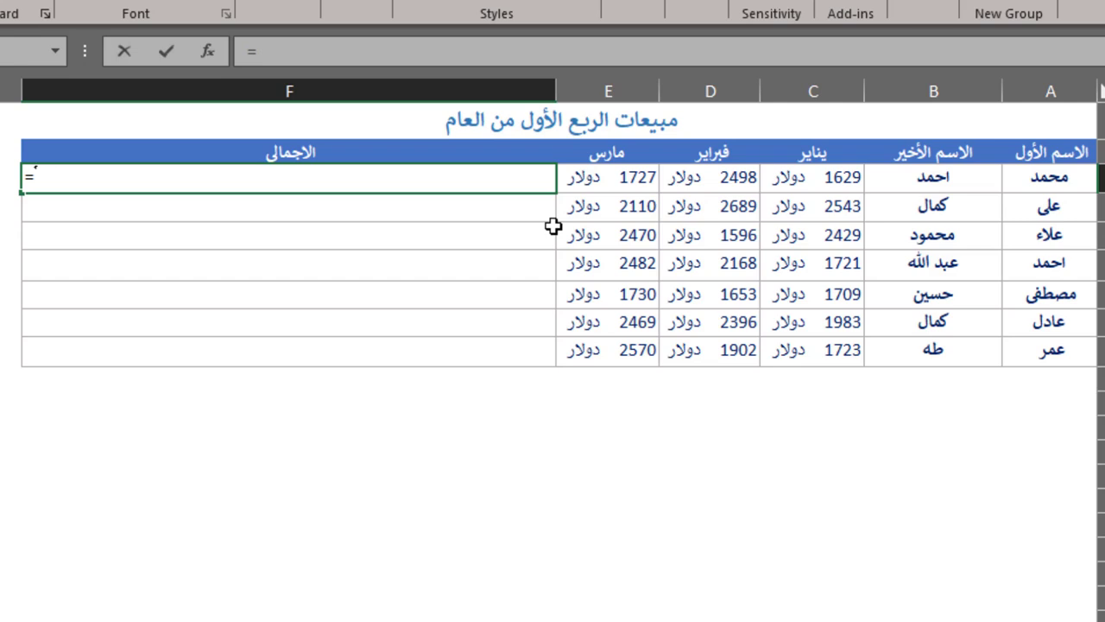
key("shift+apostrophe")
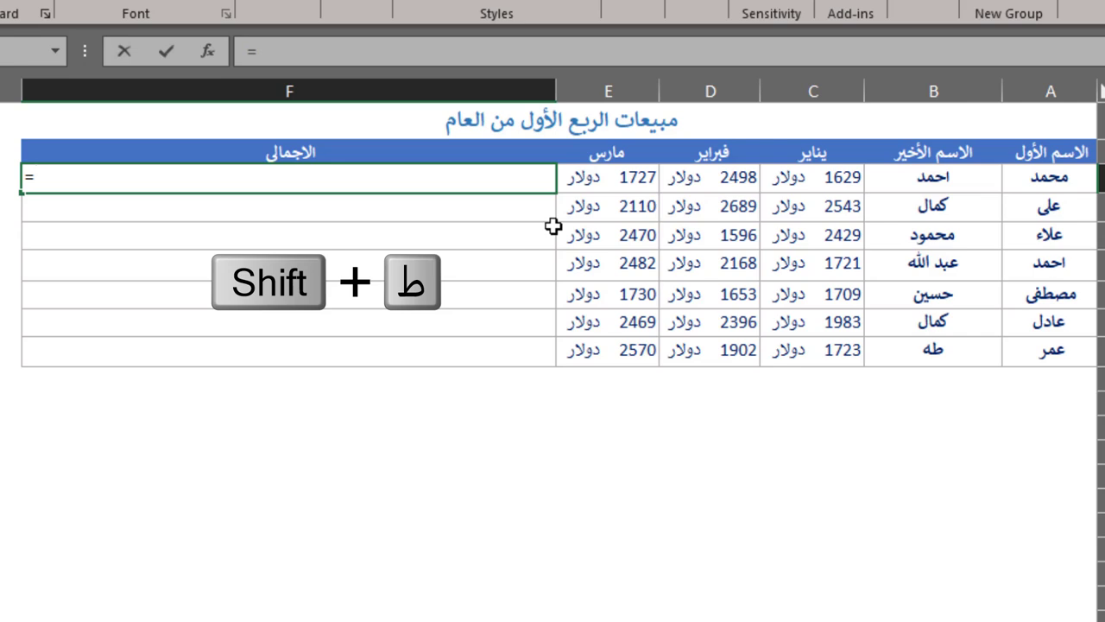
type("\"")
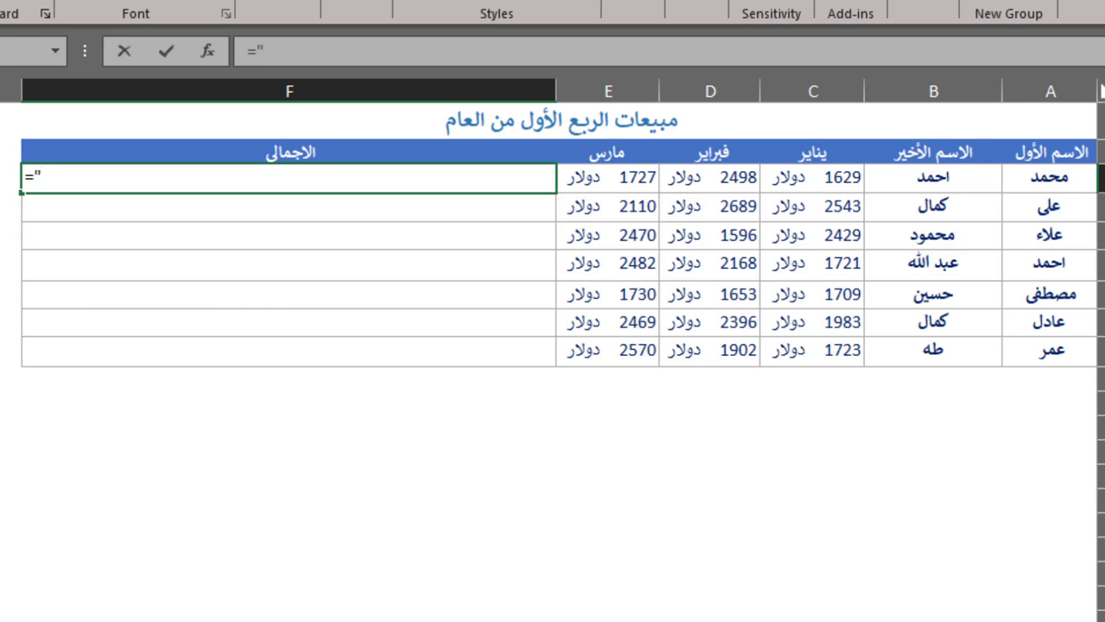
type("أجمال")
type("ى مبيعات")
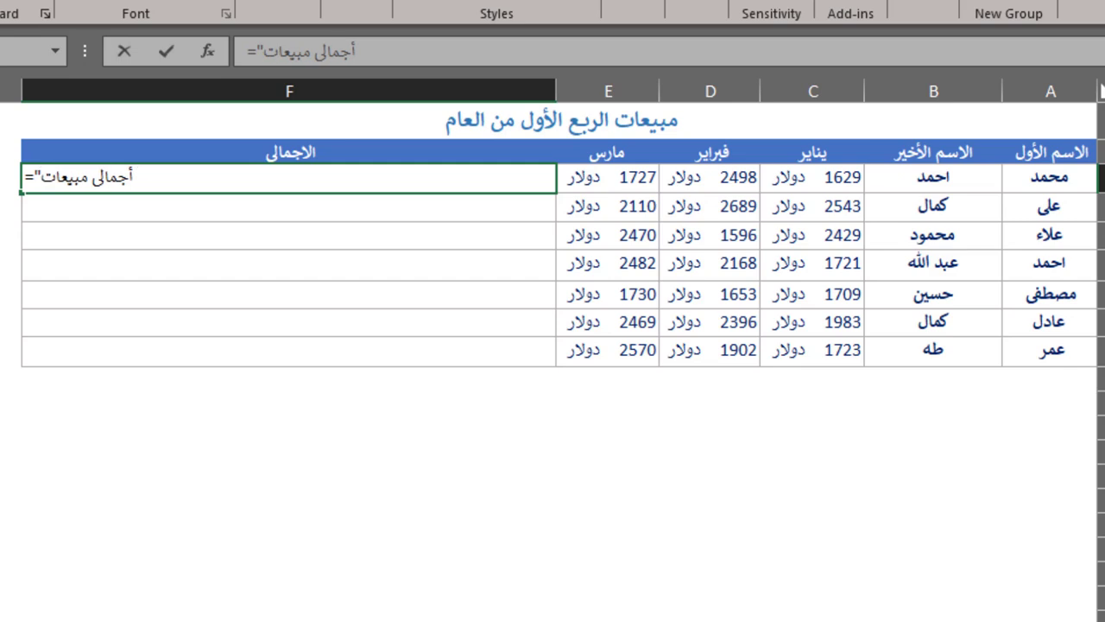
type(" \"")
type("&")
type("\"")
type(" \"")
Append the first name A3 and last name B3 to the formula, separated by spaces.
type("&")
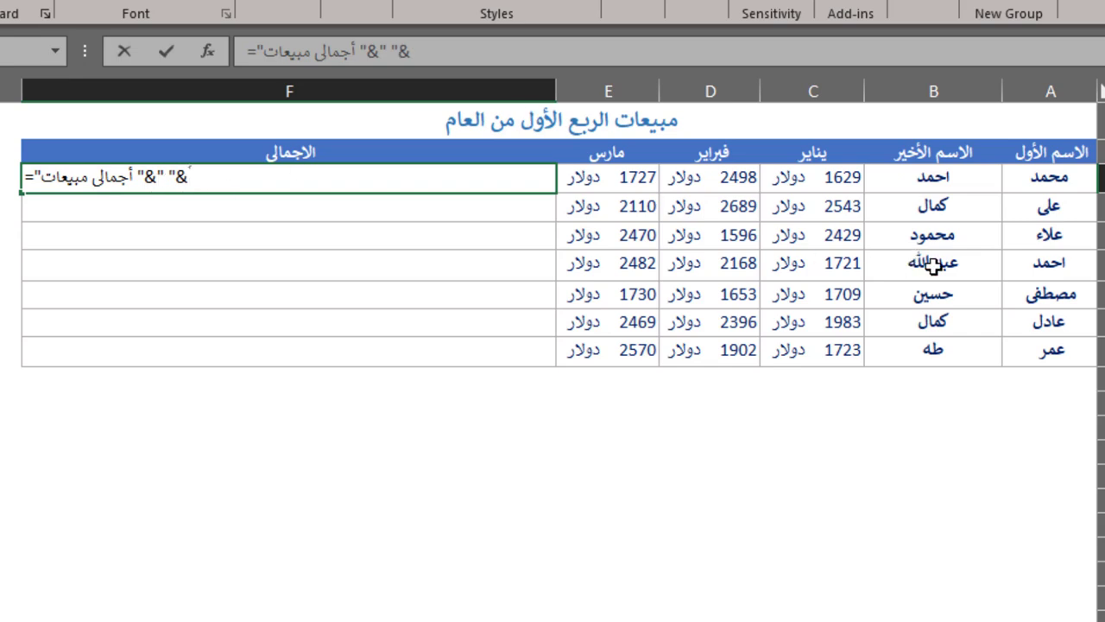
left_click(1069, 180)
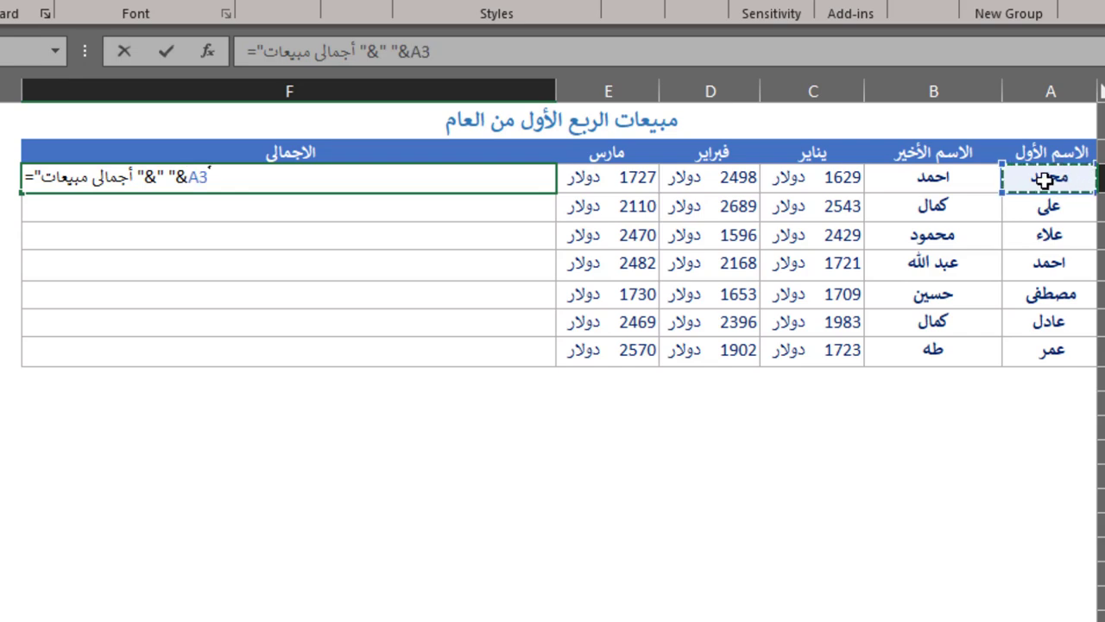
type("&")
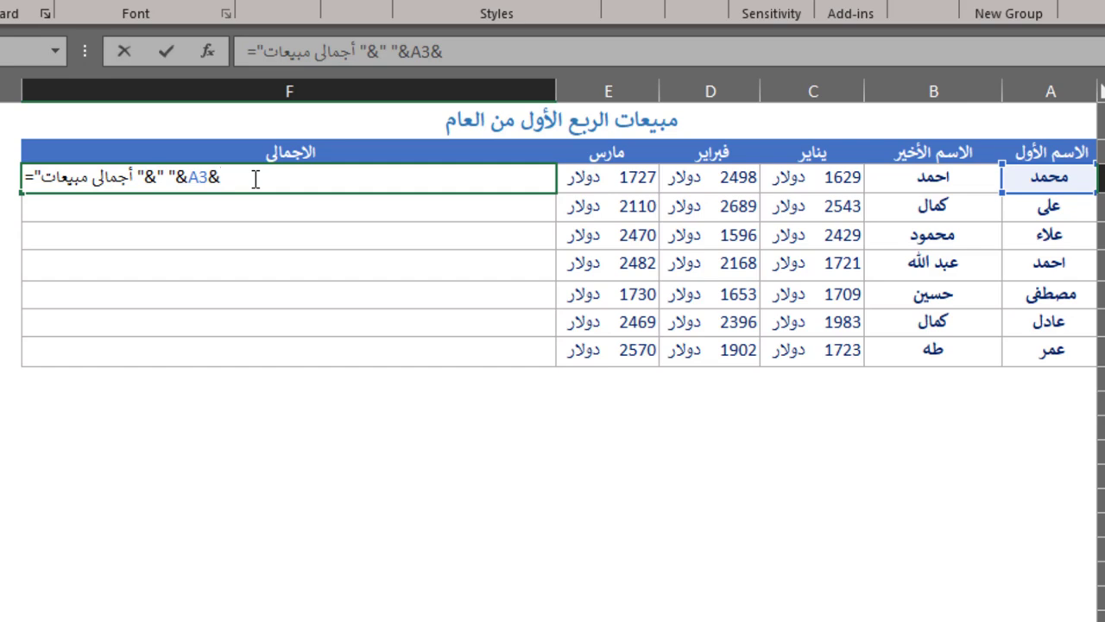
type("\"")
type(" \"")
type("&")
left_click(924, 179)
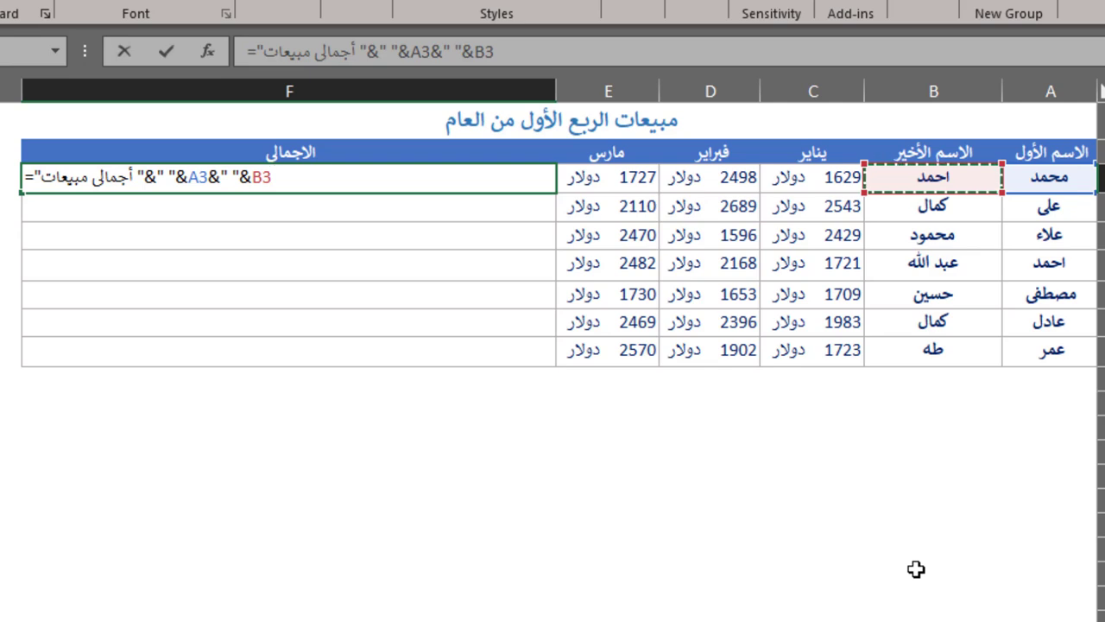
type("&")
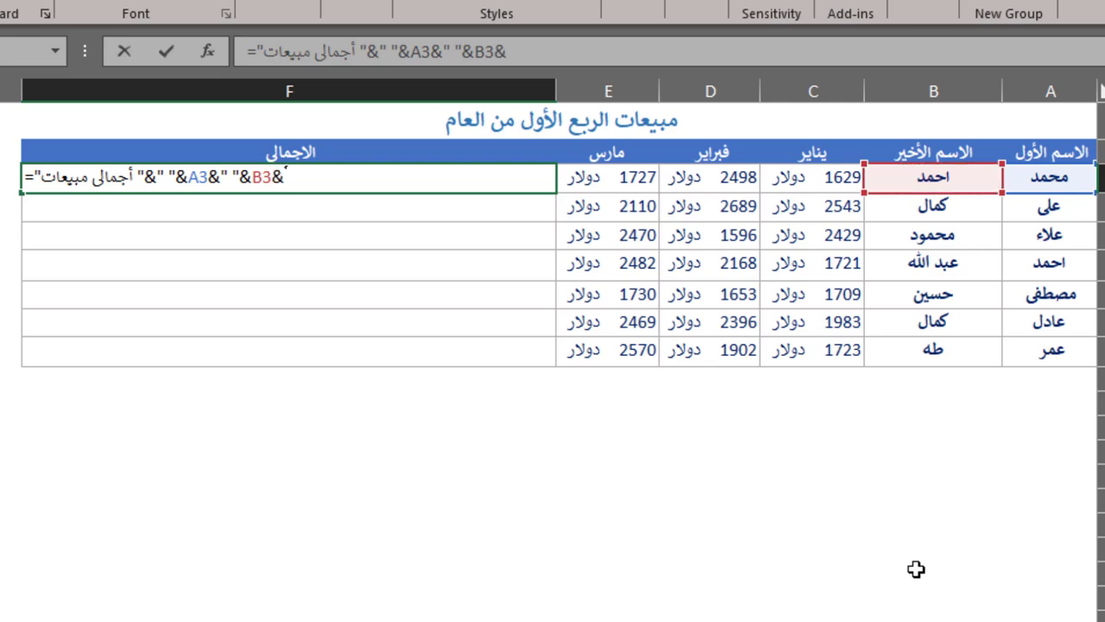
type("\"")
type(" \"")
type("&")
Add SUM(C3:E3) to the formula to total the three months.
type("س")
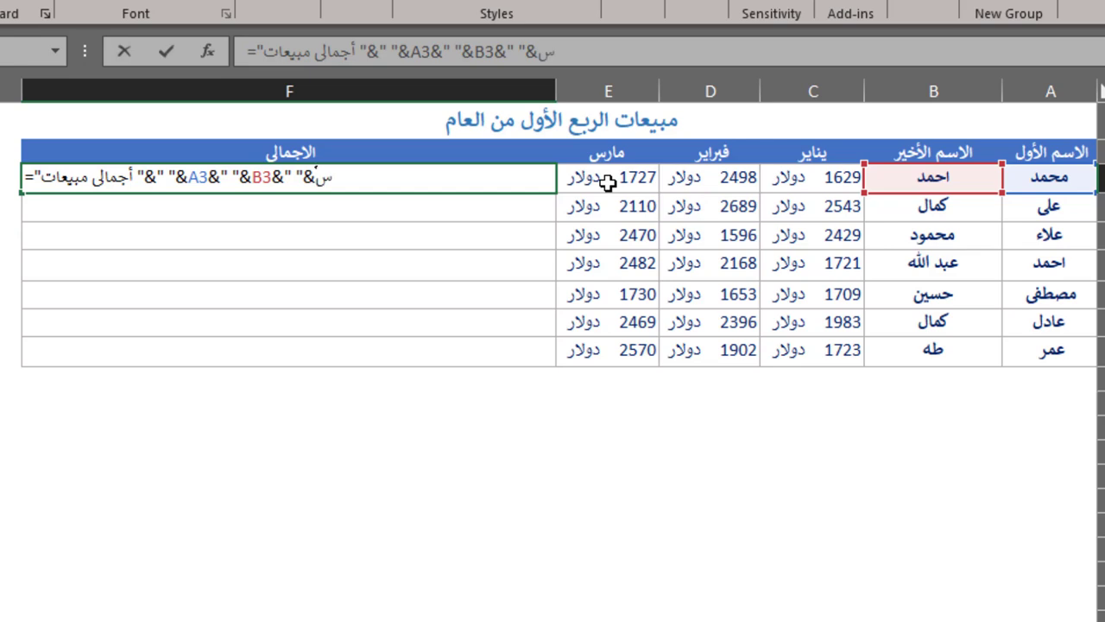
key("BackSpace")
type("s")
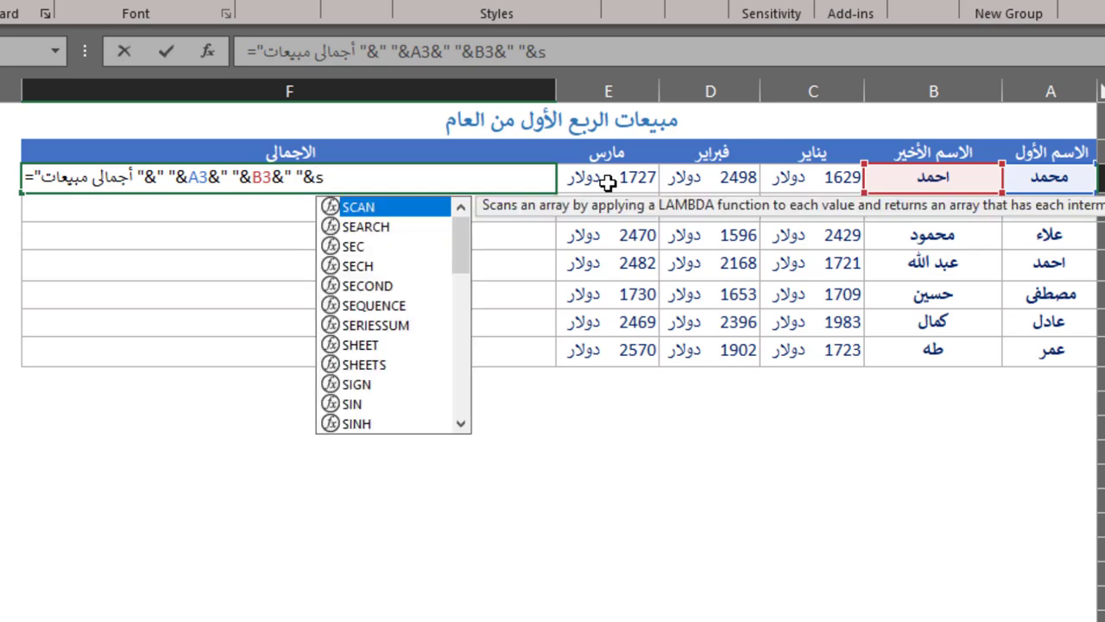
type("um")
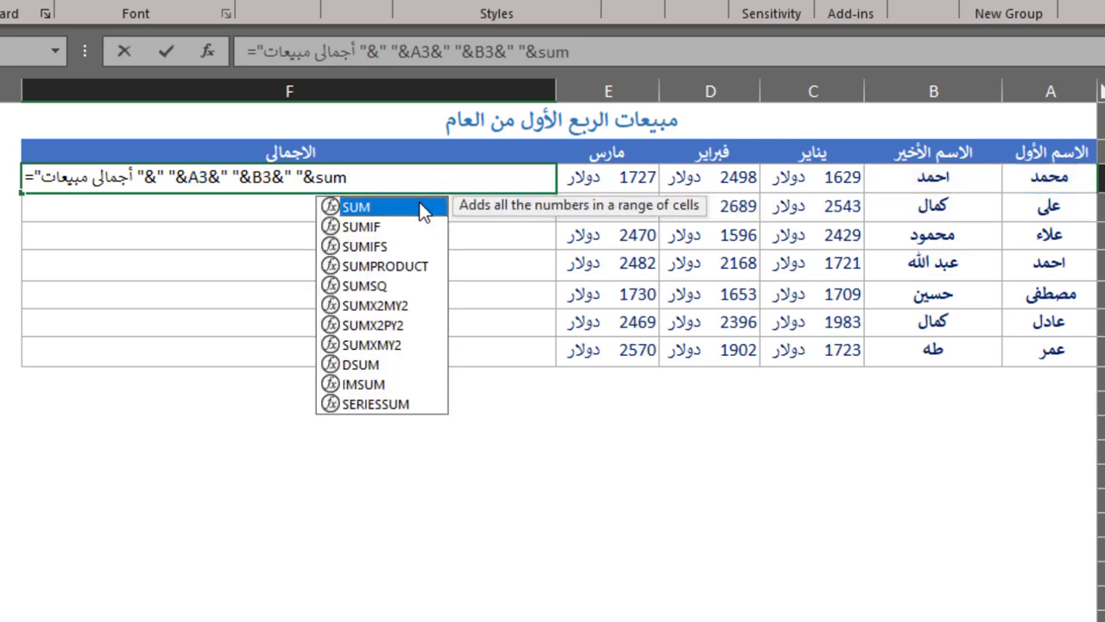
double_click(423, 207)
left_click_drag(825, 177, 626, 179)
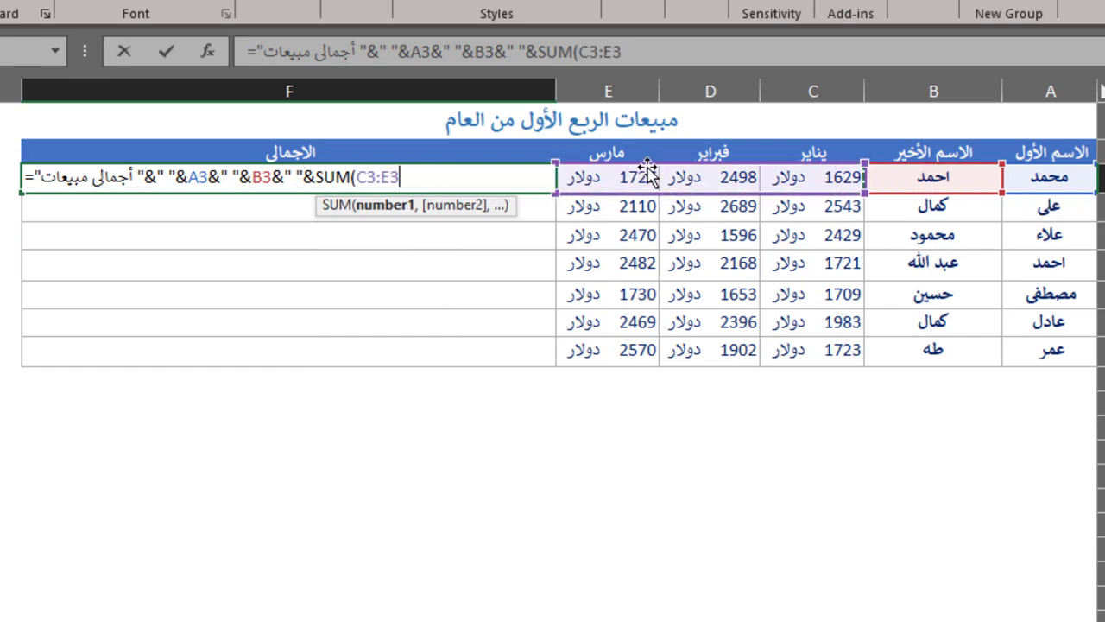
type(")")
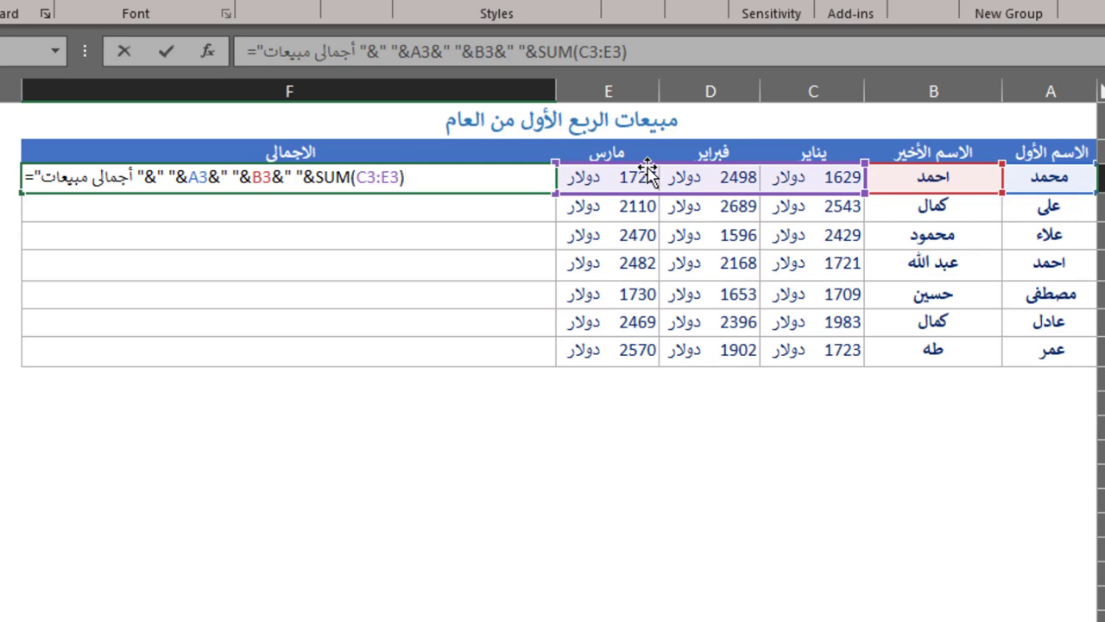
End the F3 formula with &" "&"دولار" and commit it, showing the total 6875 دولار.
type("&")
type("\"")
type("&\" \"&")
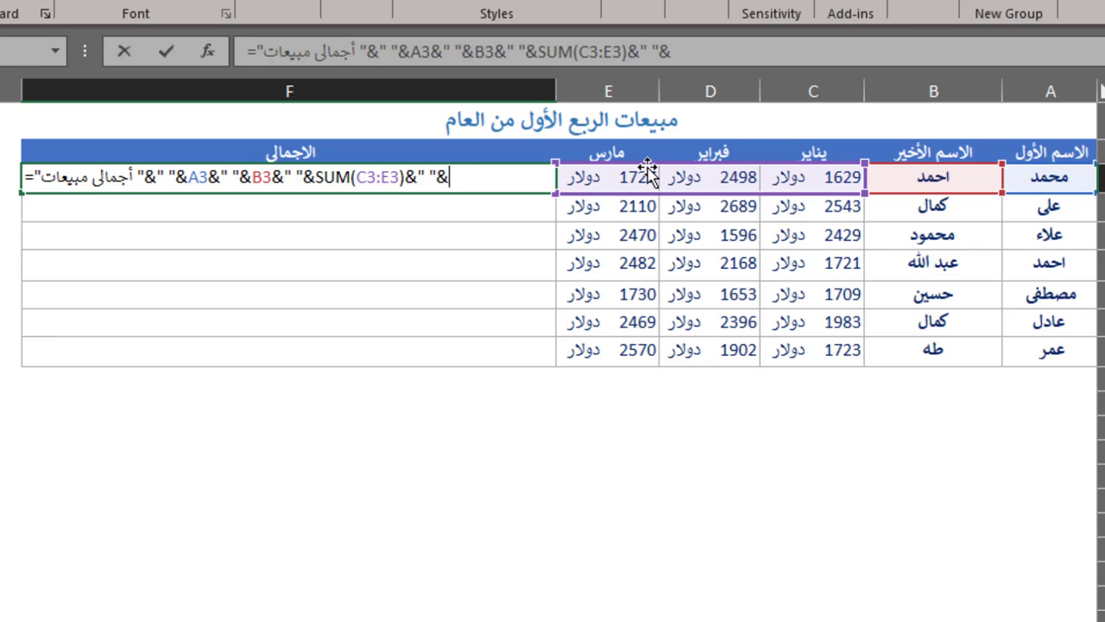
type("\"")
type("]")
key("BackSpace")
type("دول")
type("ار")
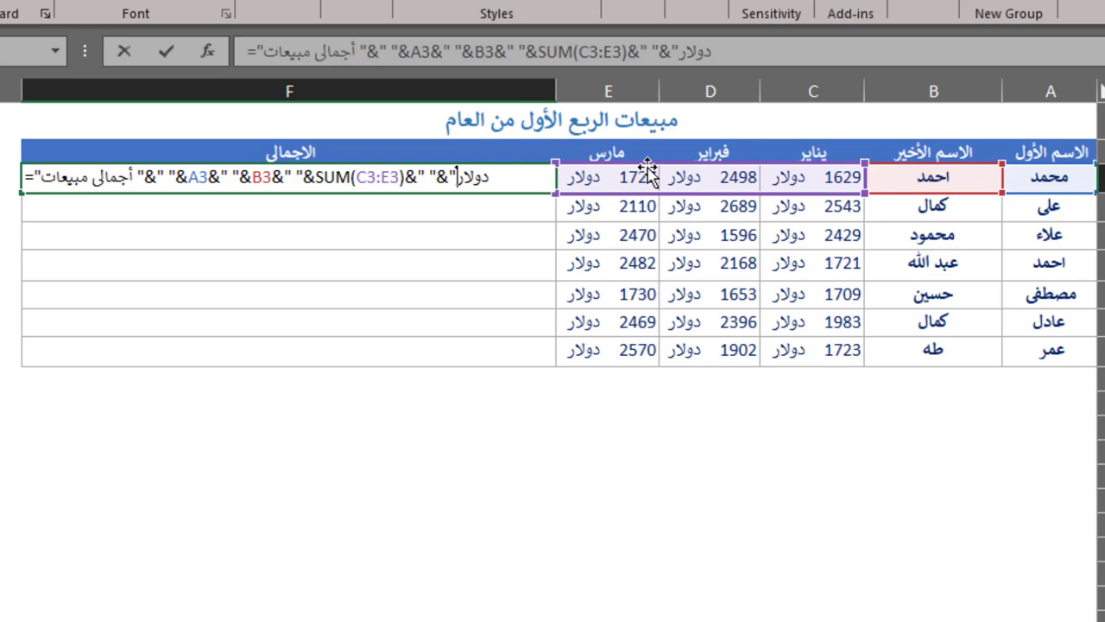
type("\"")
key("Return")
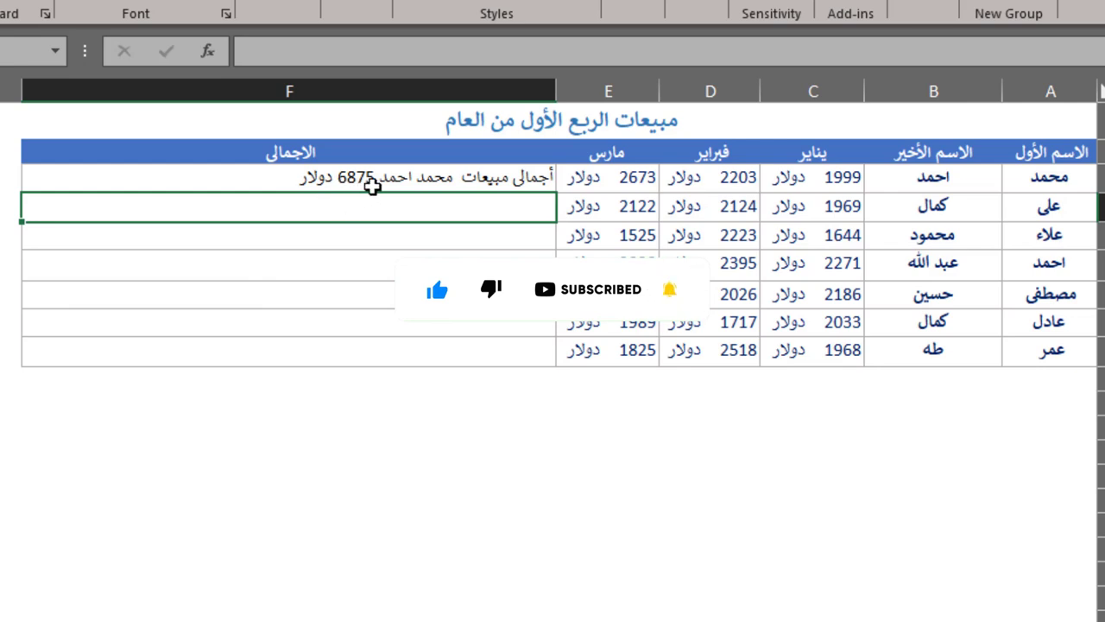
left_click(284, 180)
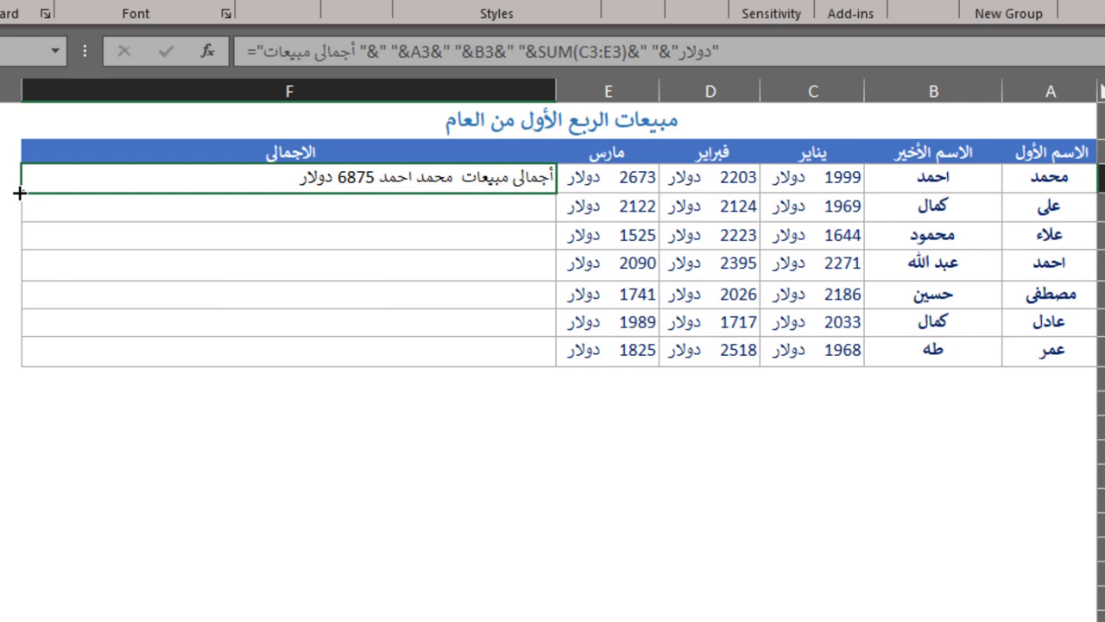
Fill the Total formula down to F9, check the copied formulas, and select F3:F9.
double_click(19, 193)
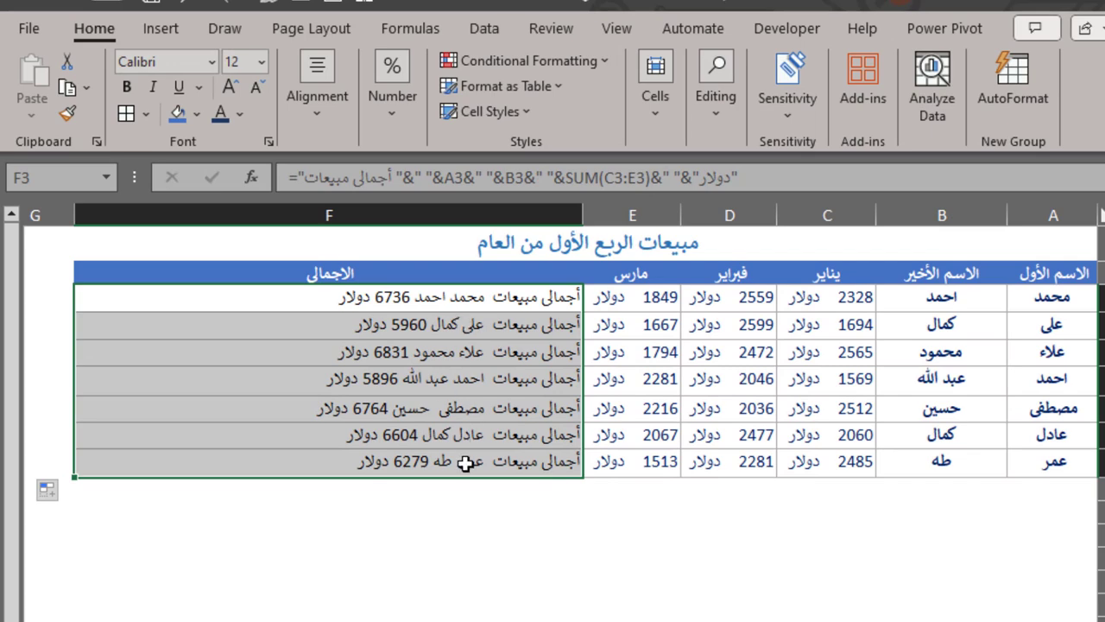
left_click(466, 542)
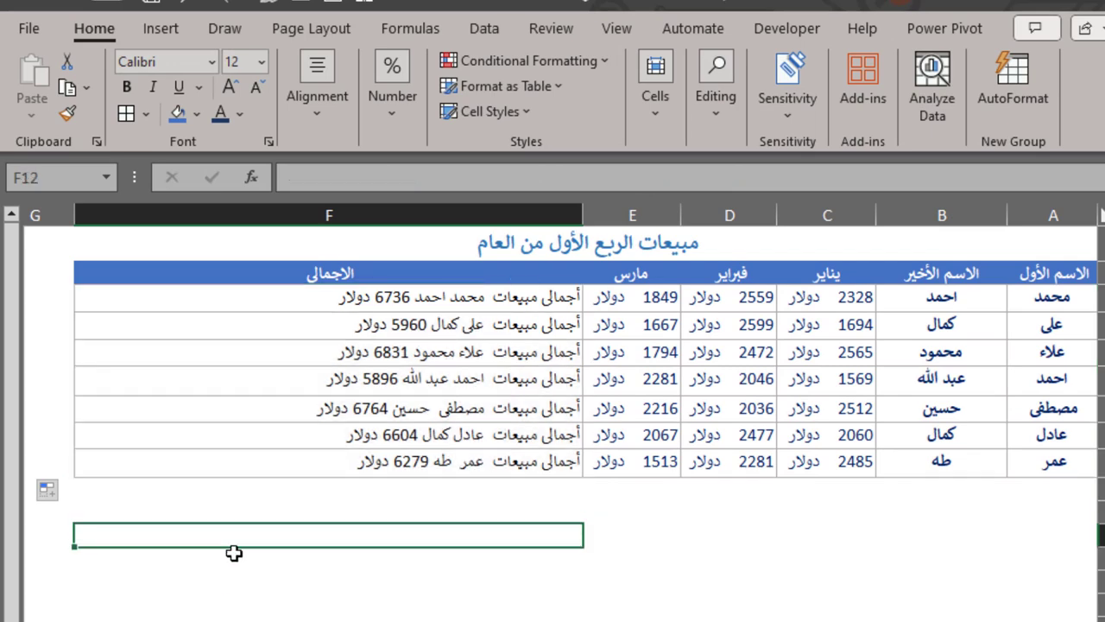
left_click(524, 299)
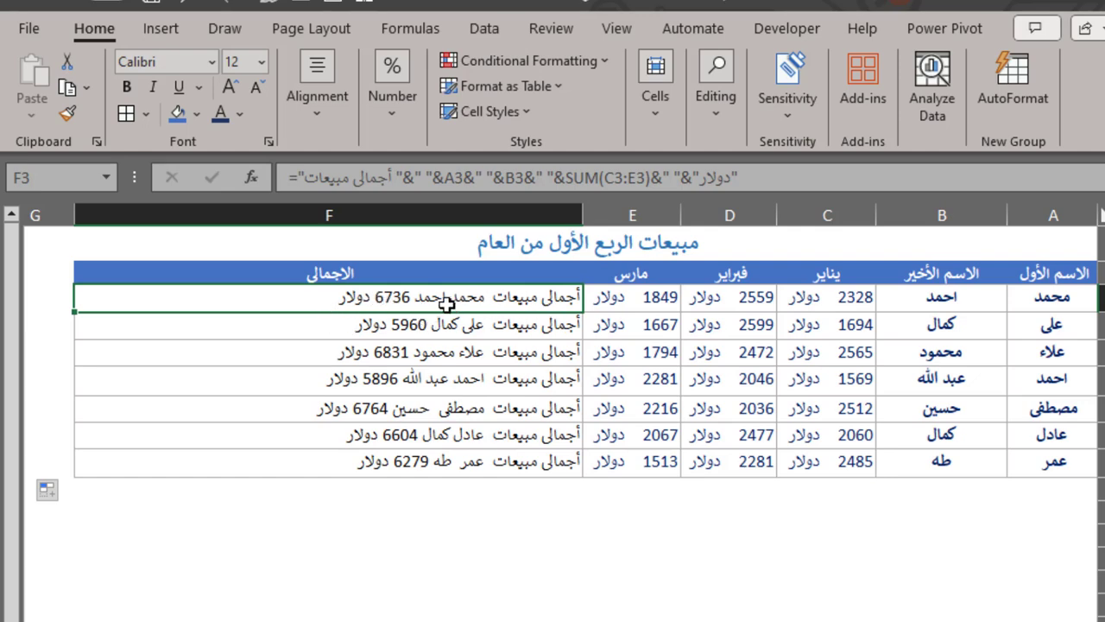
left_click(358, 320)
left_click(359, 351)
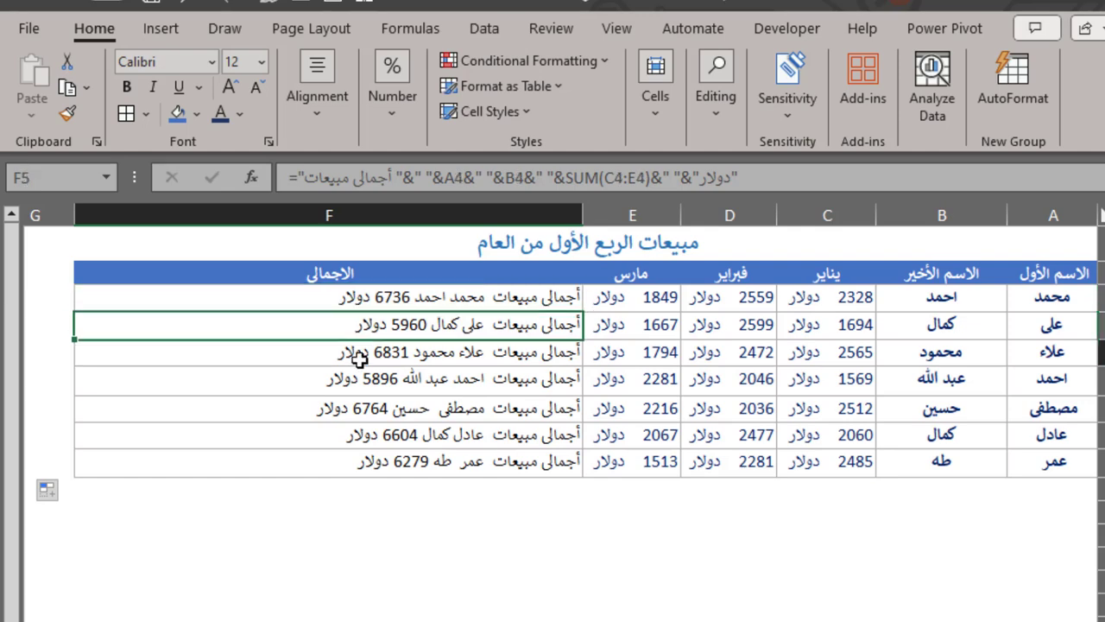
left_click(358, 406)
left_click(359, 458)
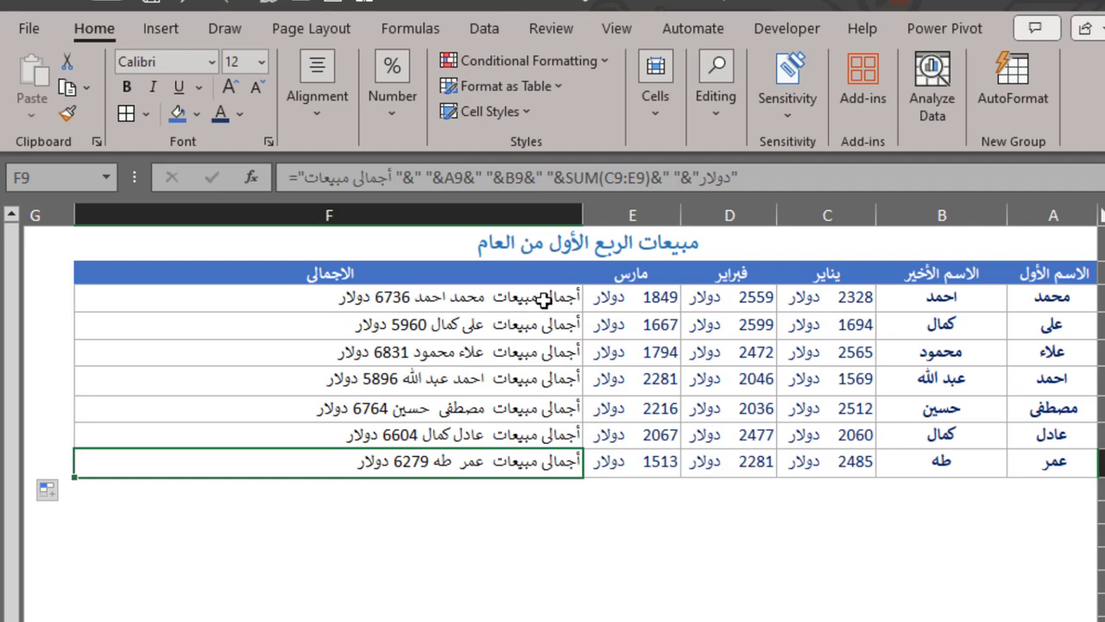
left_click_drag(542, 297, 514, 453)
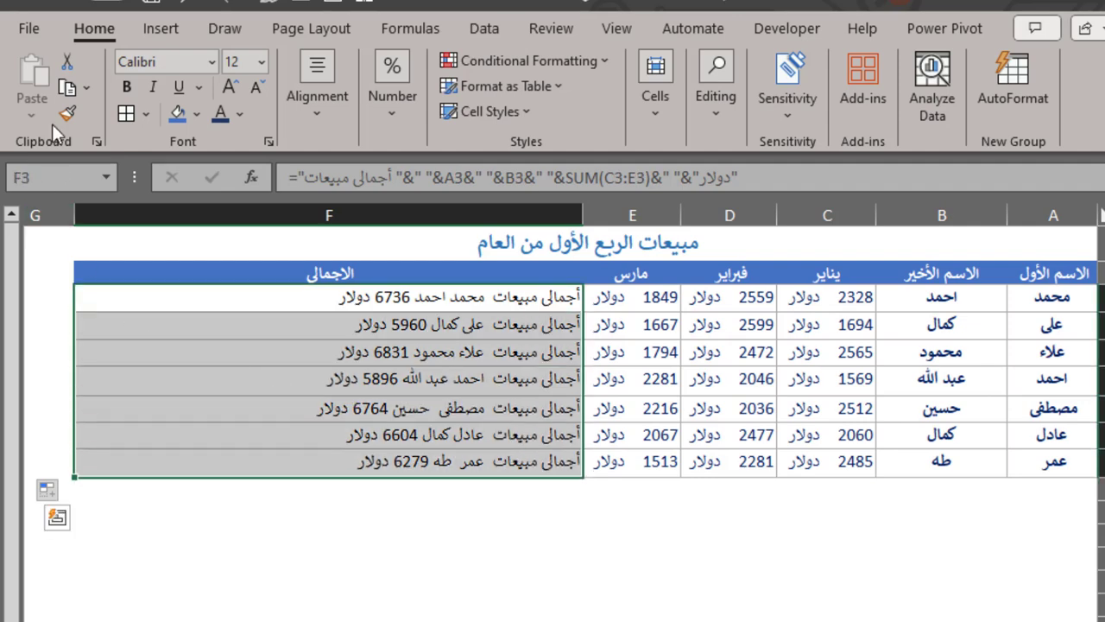
Set printing to Print Selection and preview the seven sales sentences on one A4 page.
left_click(38, 33)
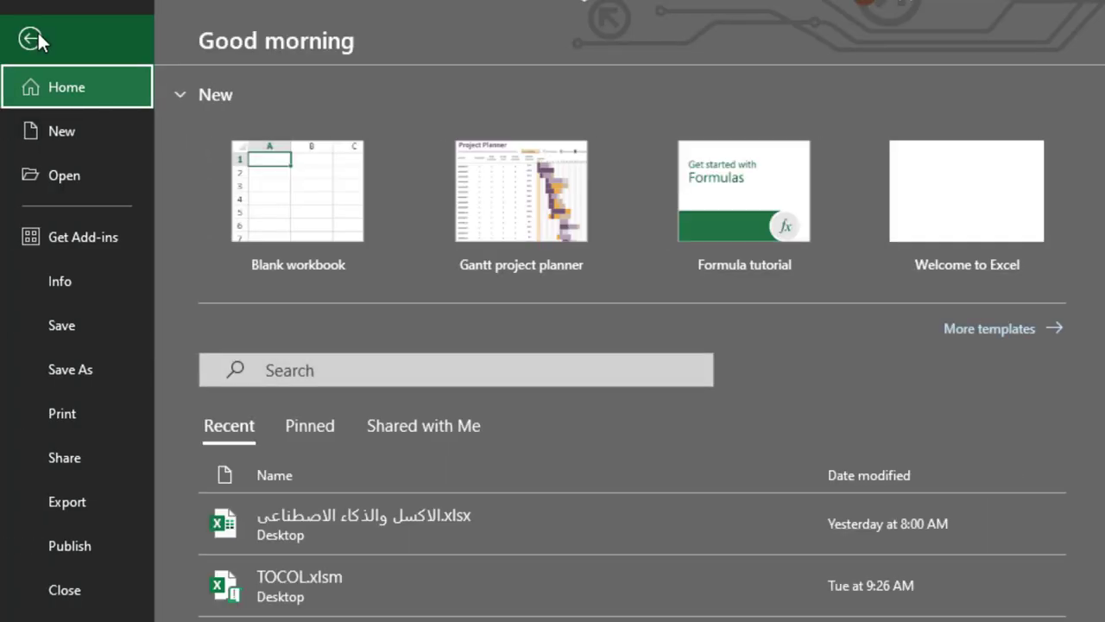
left_click(73, 421)
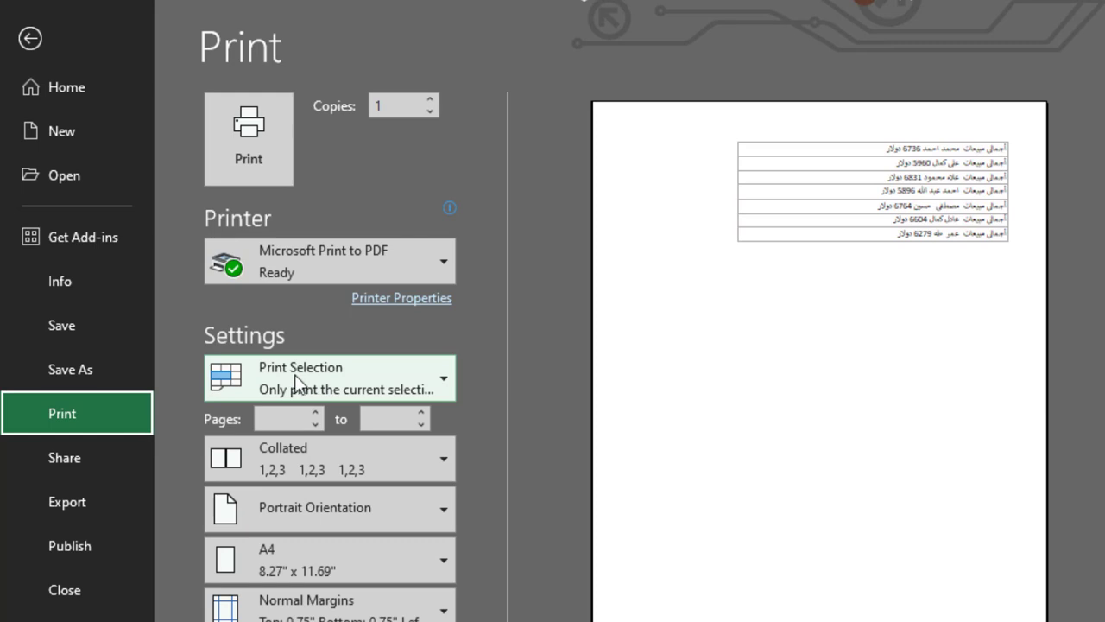
left_click(442, 376)
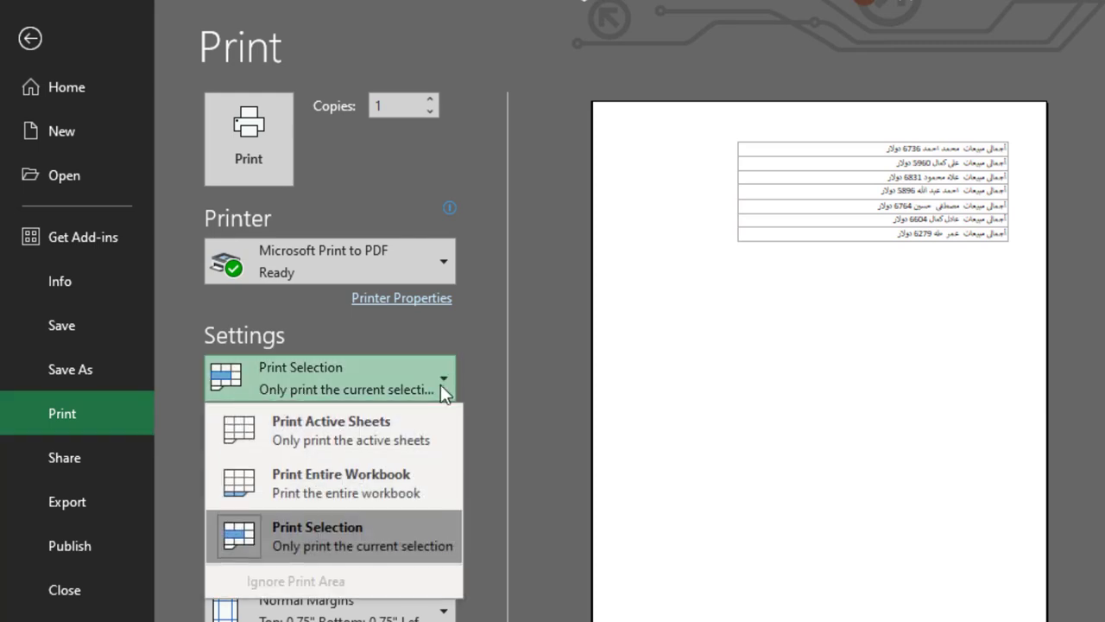
left_click(347, 531)
scroll(363, 466, "down", 2)
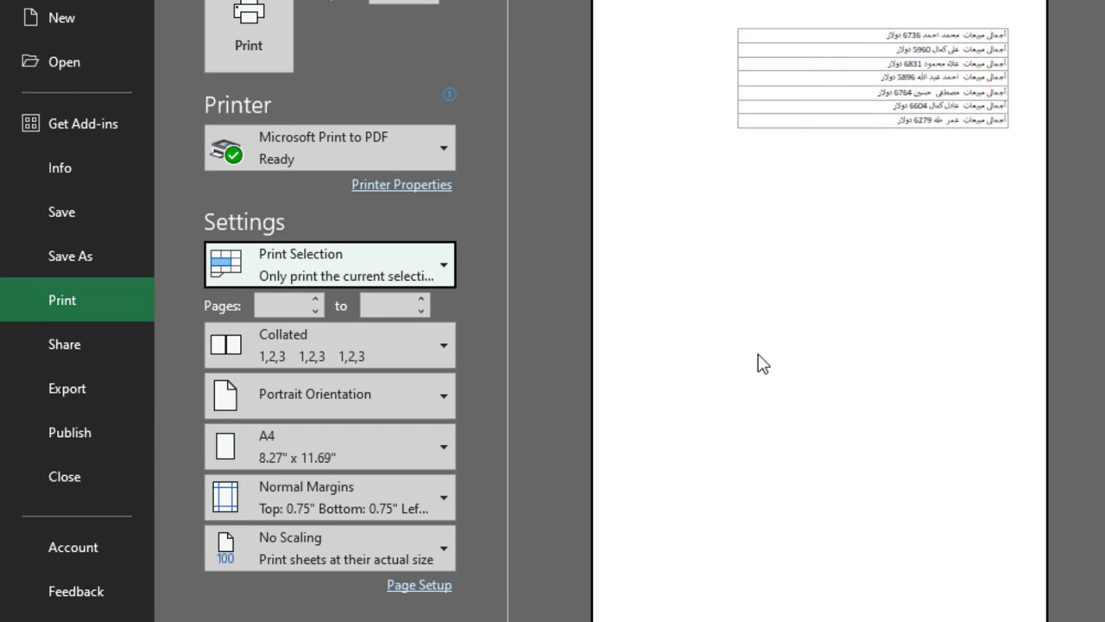
In Page Setup margins, center the page both horizontally and vertically.
left_click(420, 585)
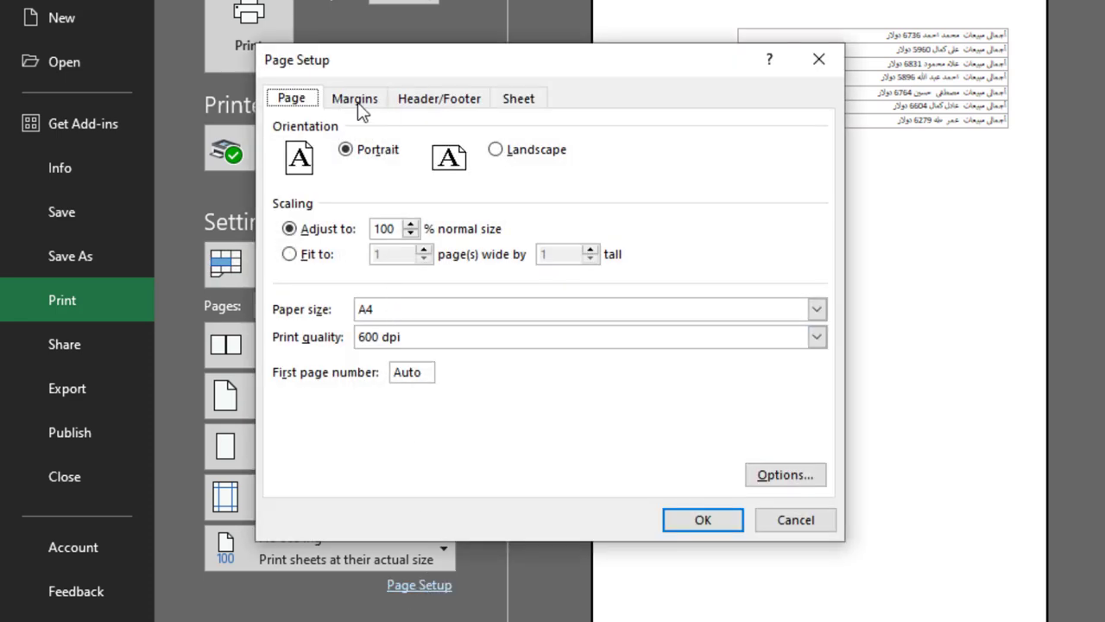
left_click(357, 107)
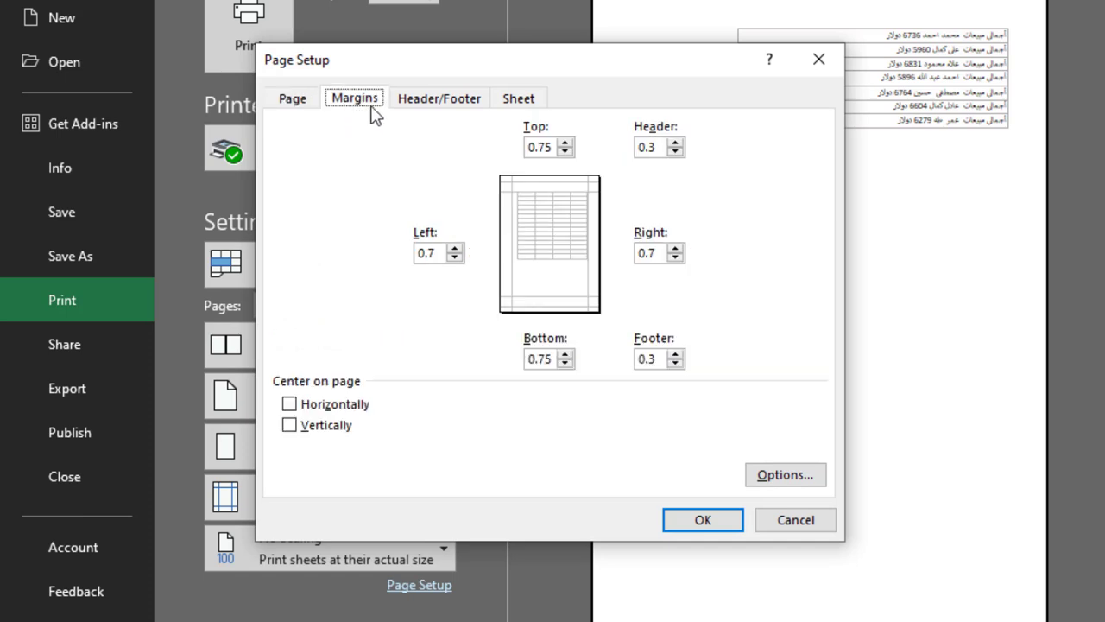
left_click(296, 406)
left_click(291, 426)
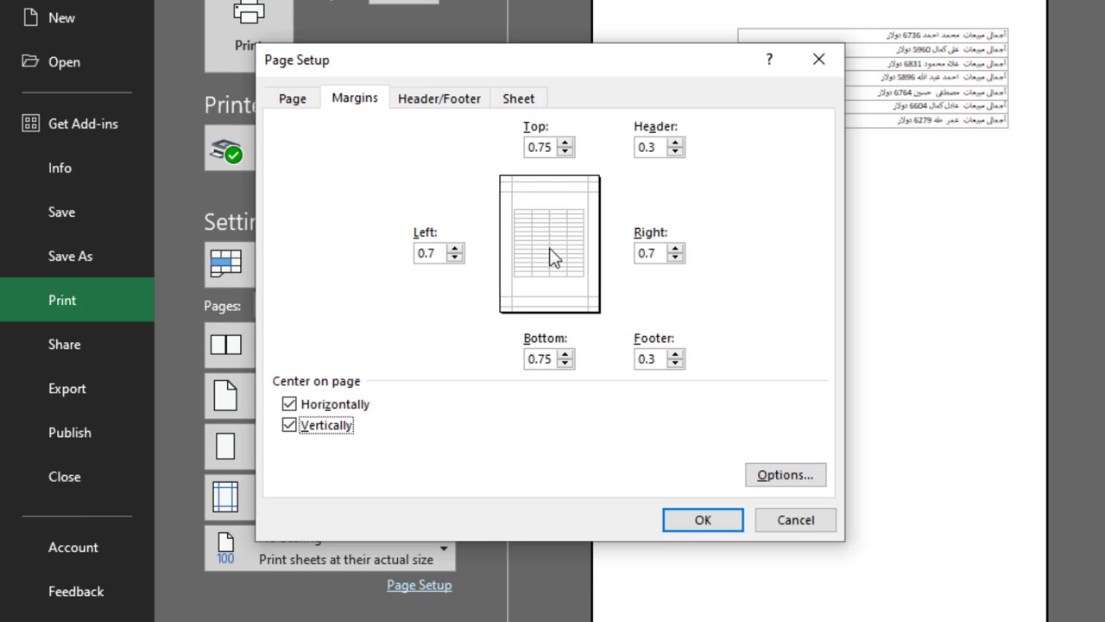
left_click(707, 519)
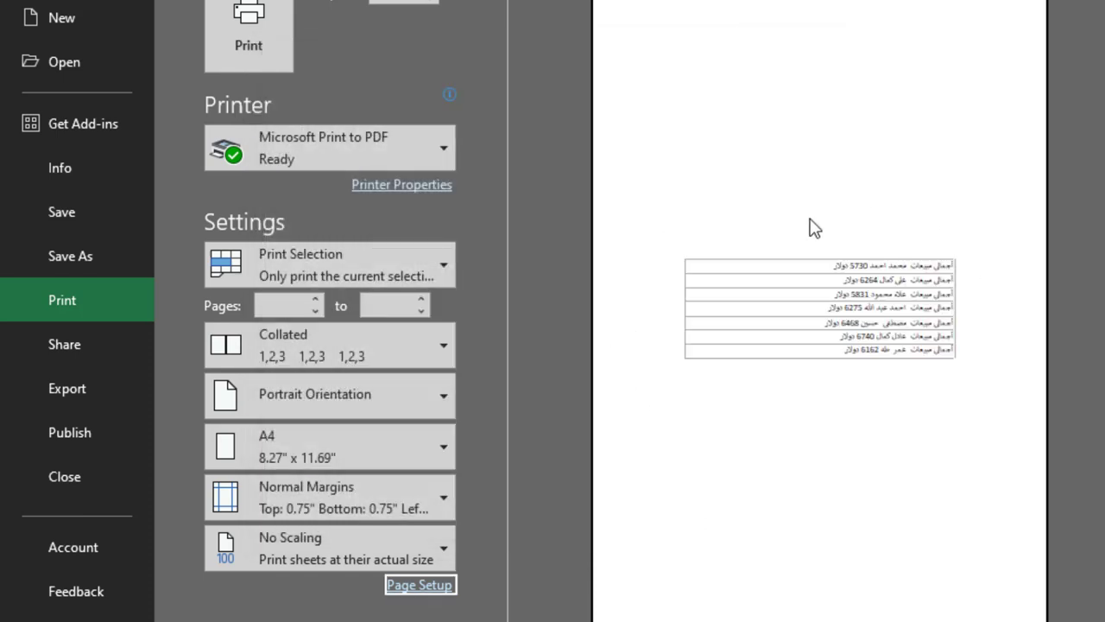
Close the Print view with Esc and return to the worksheet.
key("Escape")
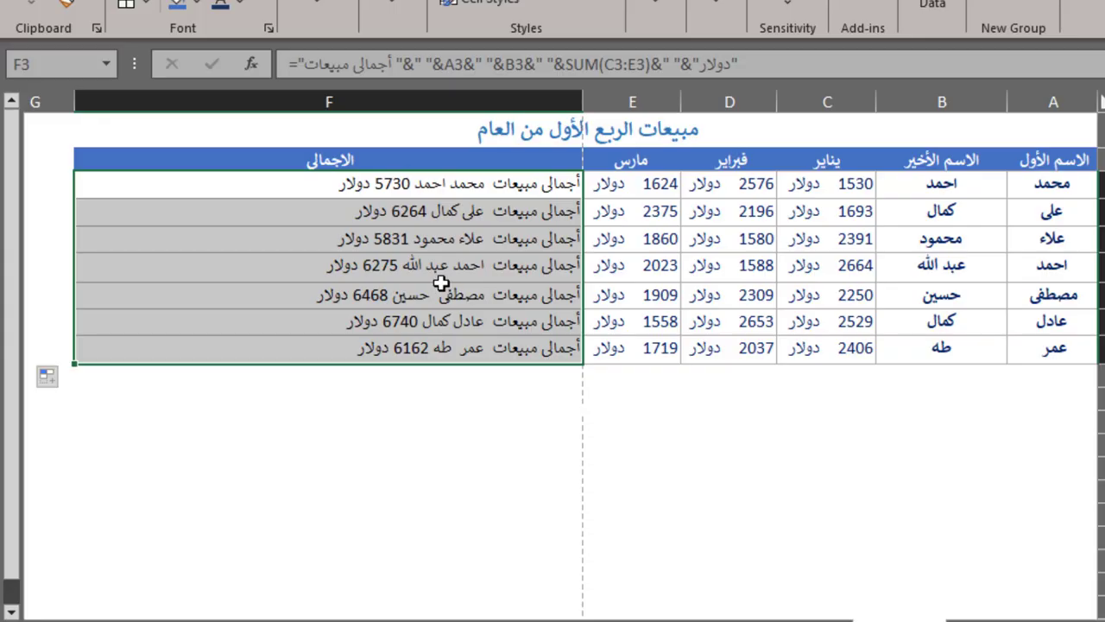